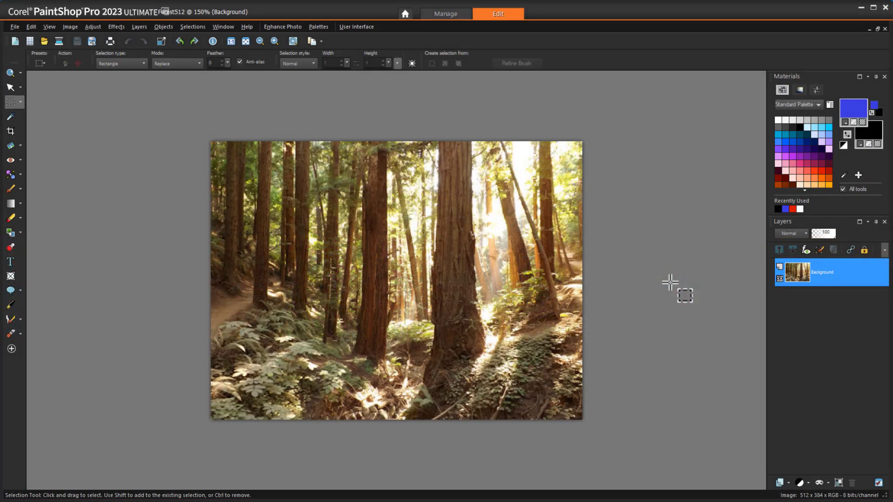
Duplicate the Background layer and launch Vision FX 1.0 on the copy.
right_click(816, 274)
left_click(808, 294)
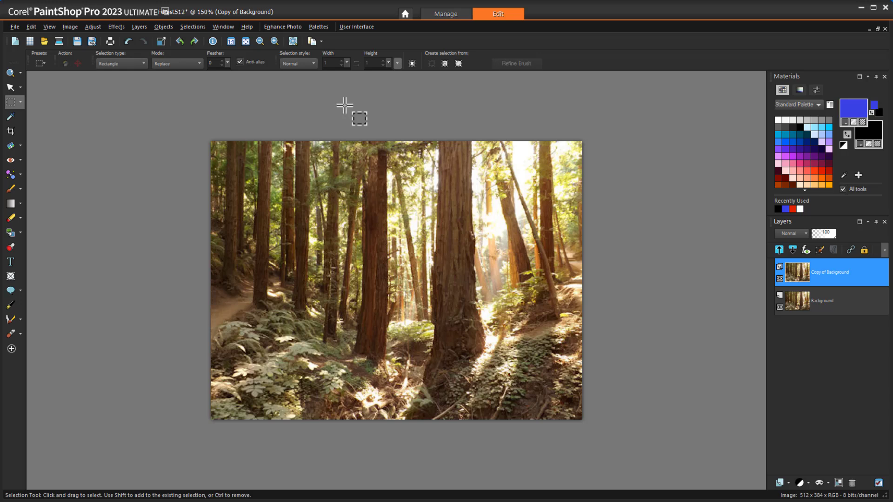
left_click(125, 27)
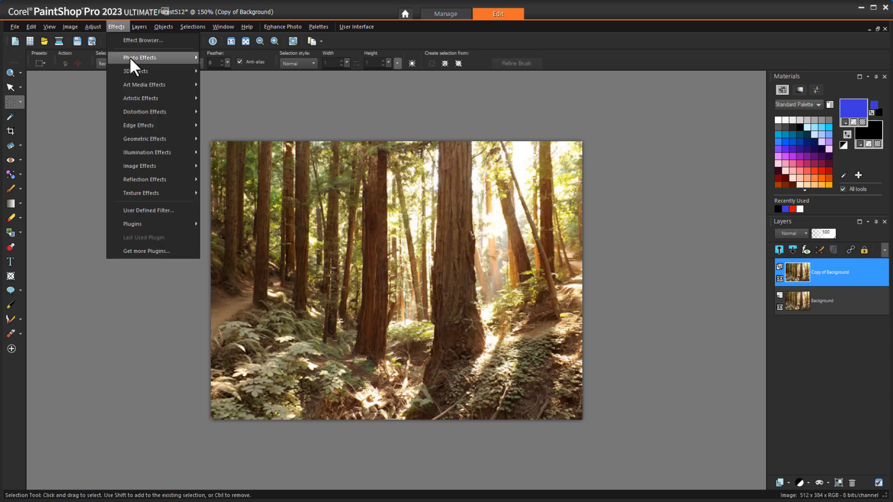
mouse_move(173, 223)
mouse_move(219, 219)
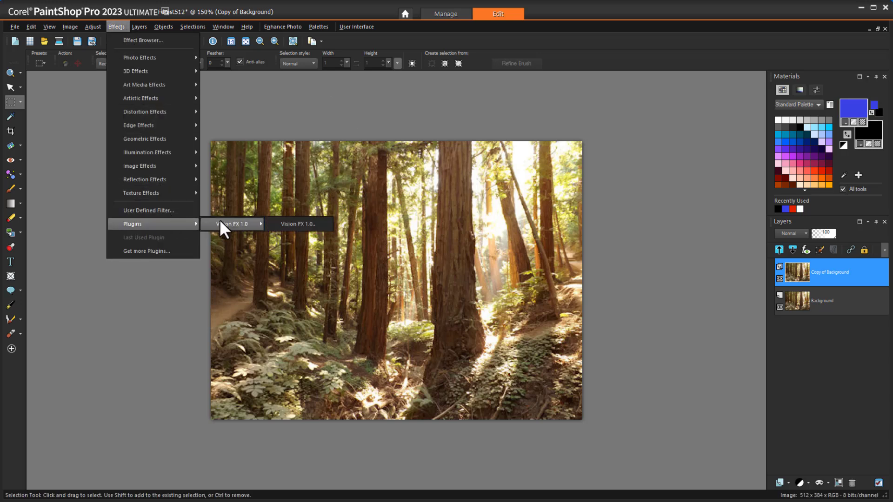
left_click(303, 222)
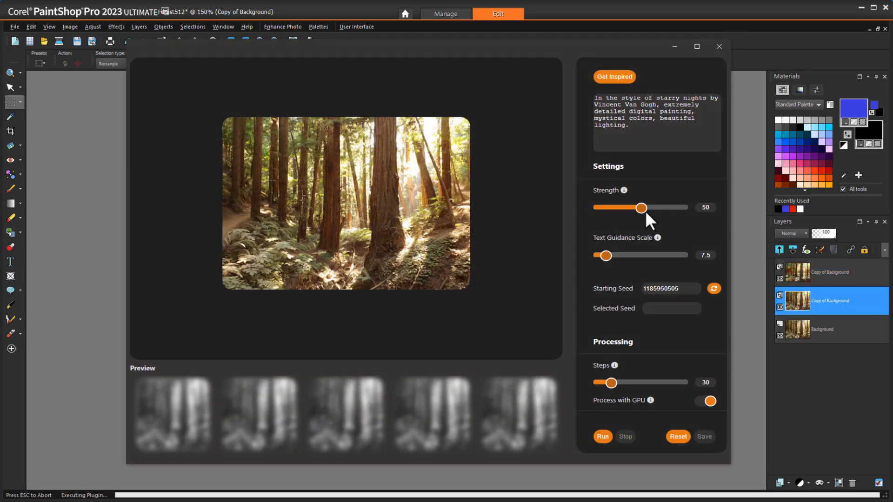
Set Strength to 67 and Text Guidance to 10, then generate Van Gogh-style variations.
left_click_drag(645, 212, 656, 207)
left_click_drag(605, 256, 618, 256)
left_click(603, 438)
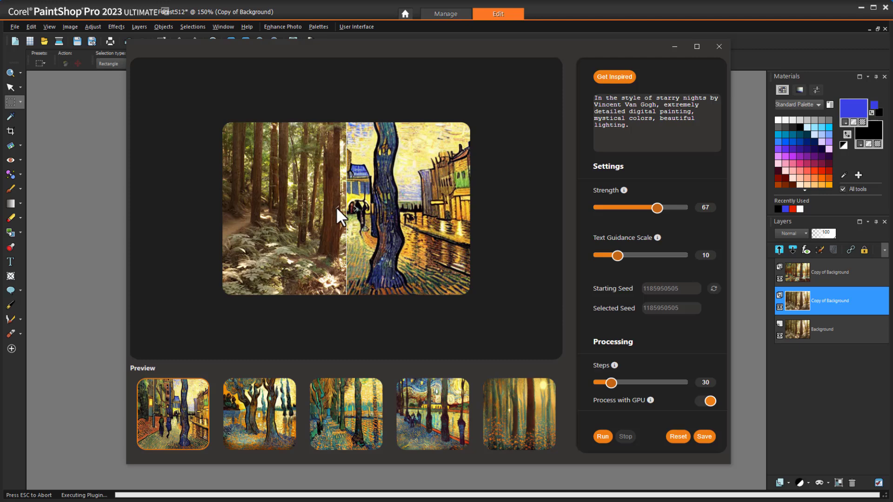
Compare the five generated paintings and save the fourth one to the layer.
left_click_drag(336, 207, 217, 205)
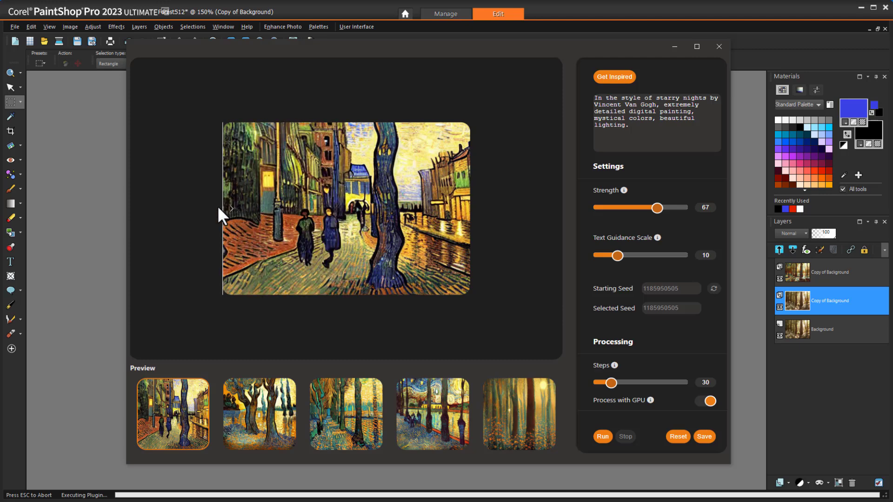
left_click(260, 410)
left_click(359, 410)
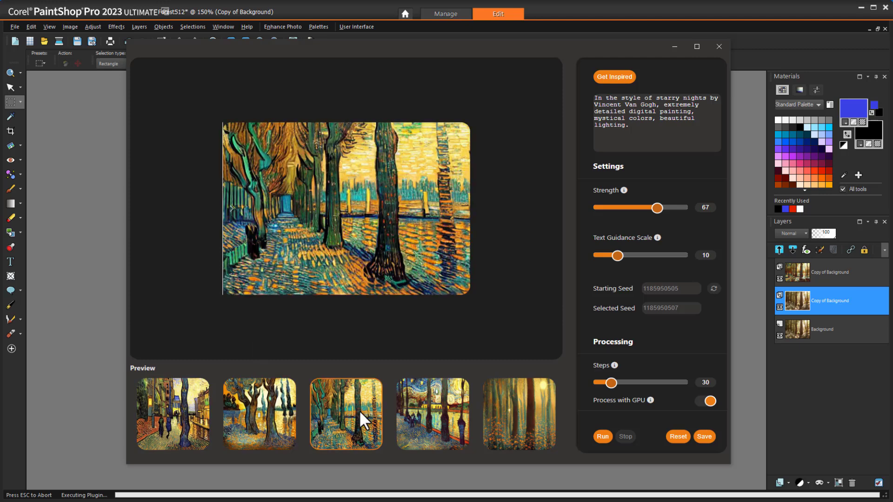
left_click(434, 412)
left_click(528, 425)
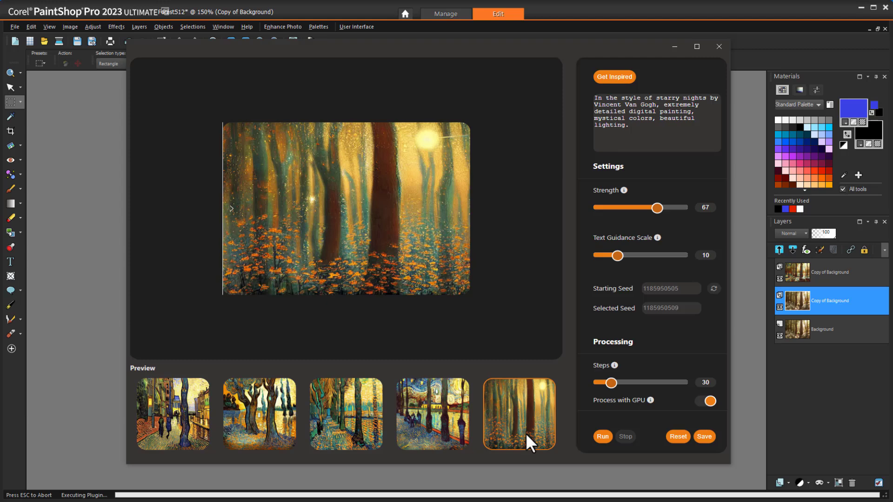
left_click(434, 419)
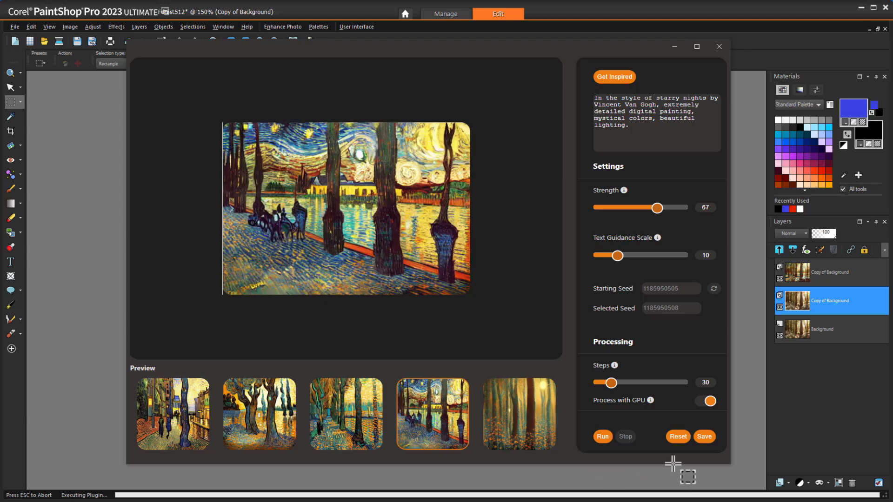
left_click(711, 438)
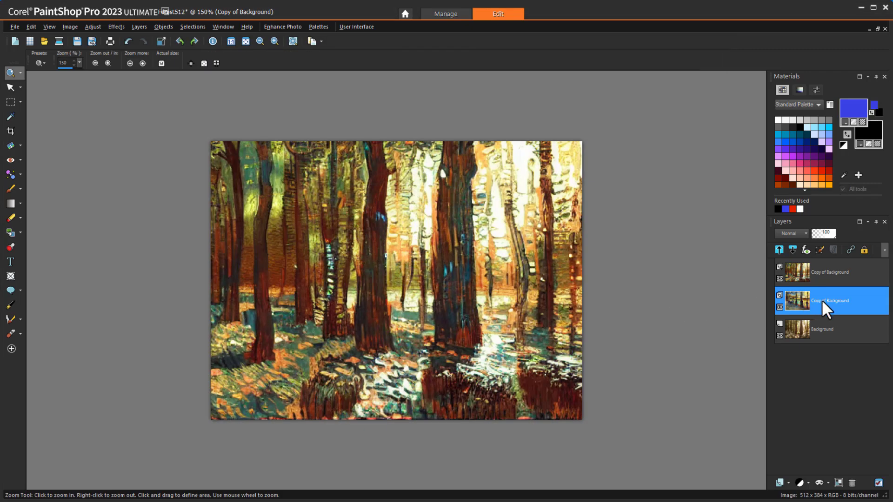
Move the stylized copy layer to the top of the layer stack.
left_click_drag(821, 300, 822, 272)
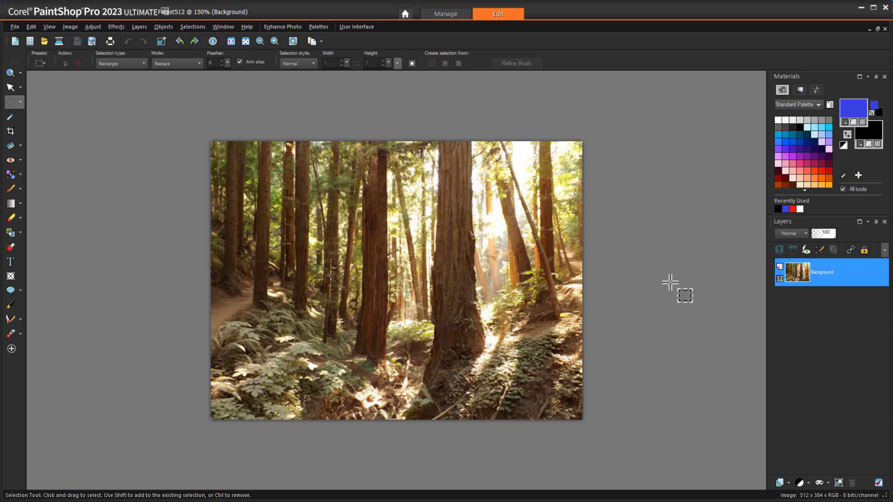
Duplicate the Background layer with Ctrl+Shift+D and open Effects > Plugins > Vision FX 1.0.
right_click(816, 274)
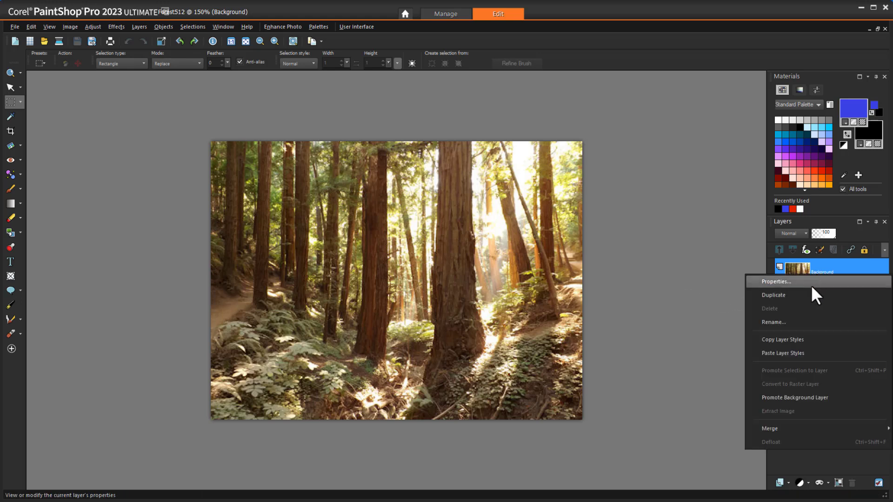
key("Escape")
key("ctrl+shift+d")
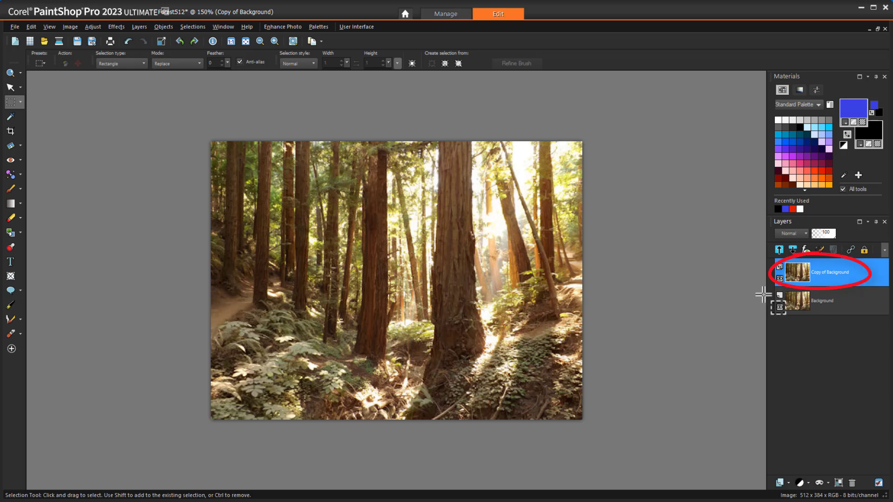
left_click(125, 24)
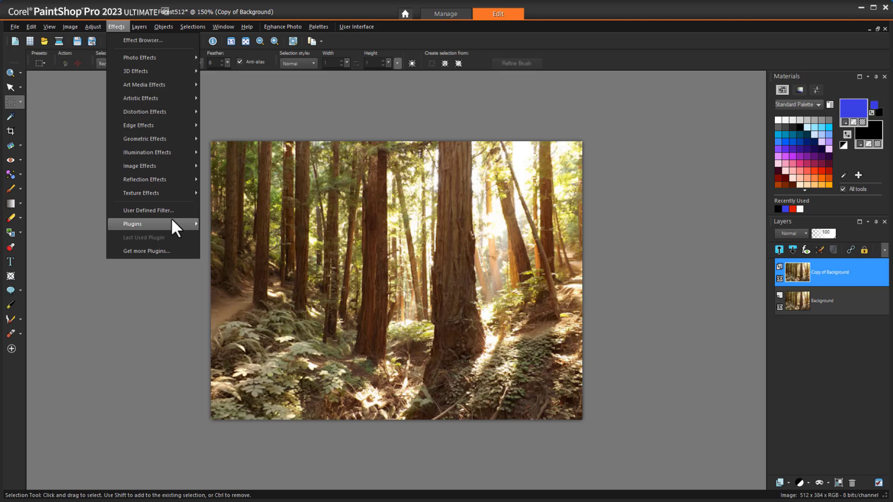
mouse_move(171, 219)
mouse_move(218, 219)
left_click(299, 221)
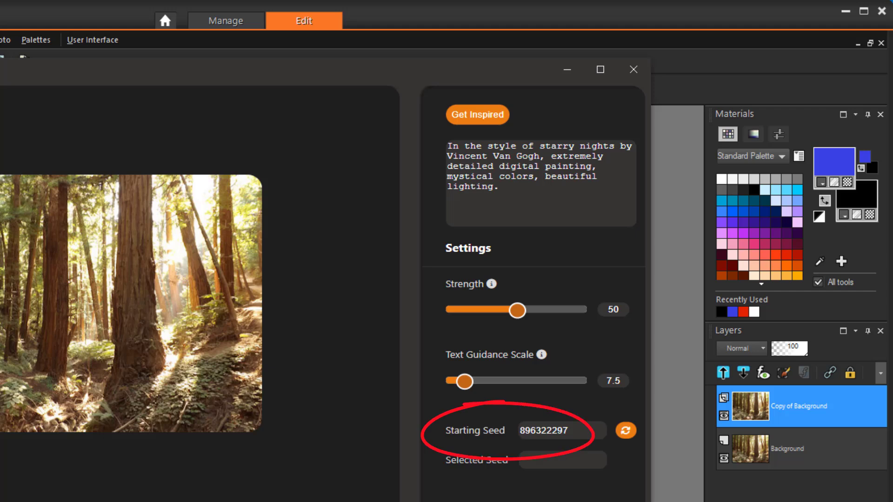
Randomize the Starting Seed twice, landing on 89511664.
left_click(626, 431)
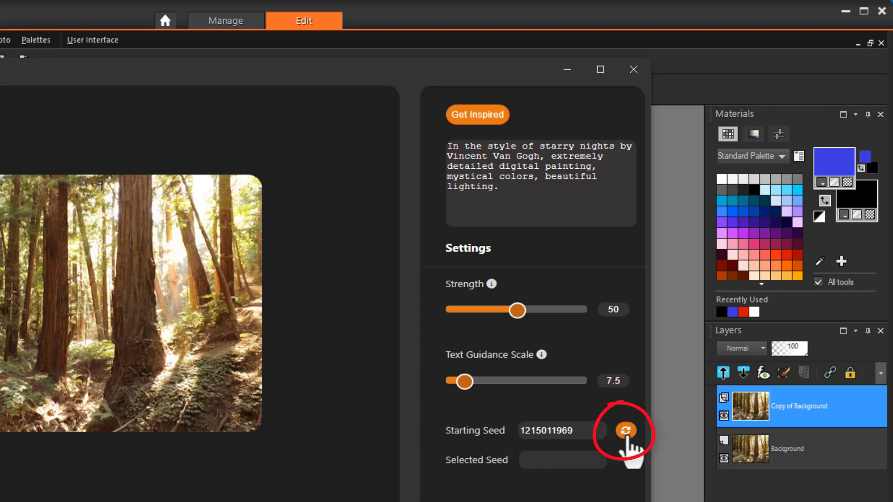
left_click(626, 433)
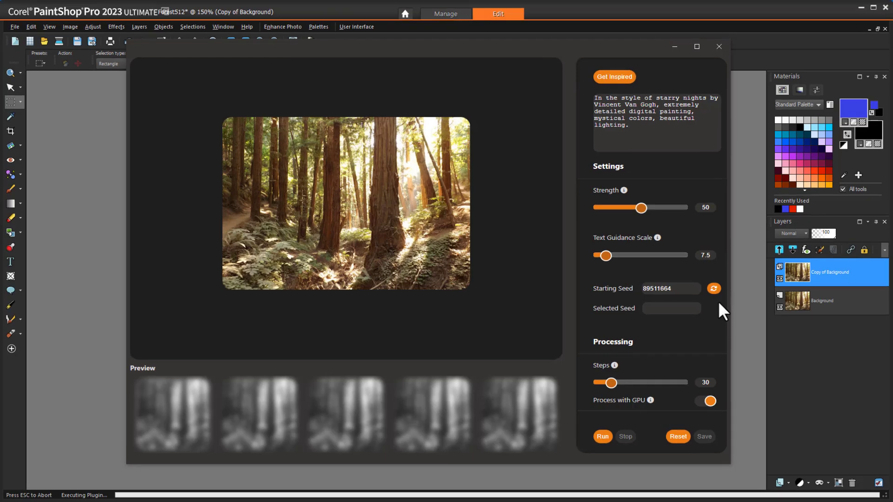
Generate five Van Gogh-style forest variations and preview thumbnails 2 through 5.
left_click(602, 437)
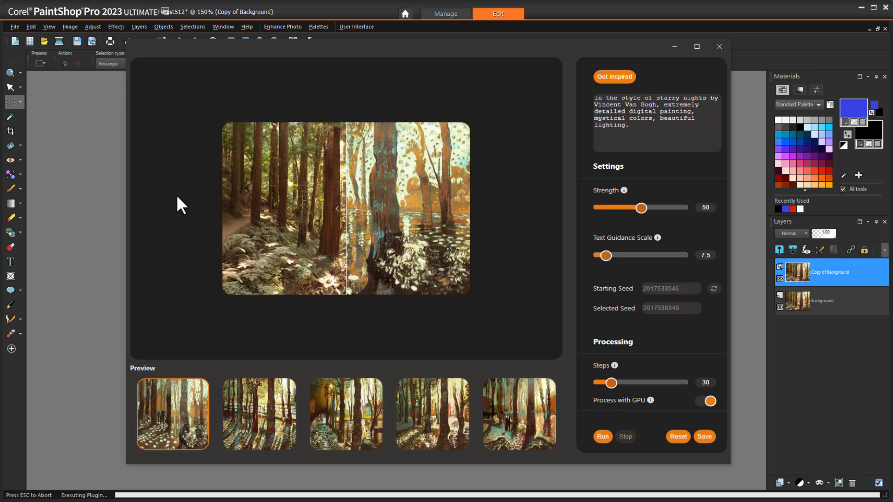
left_click(243, 415)
left_click(321, 423)
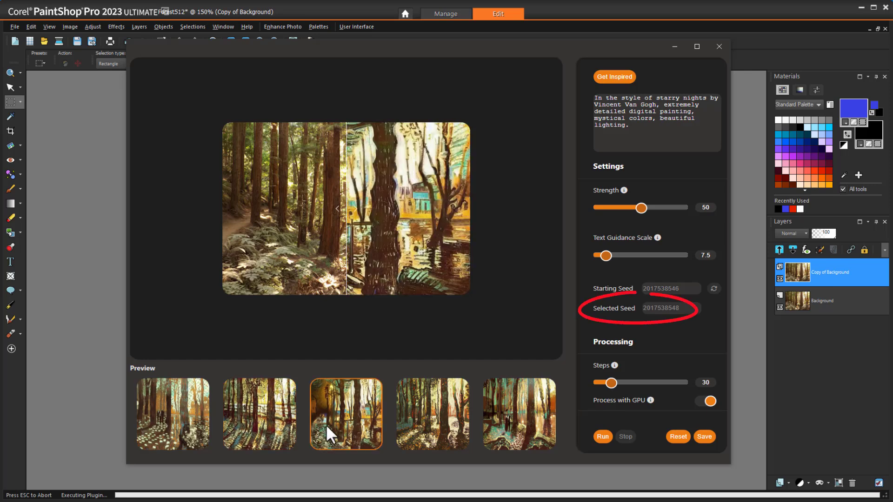
left_click(428, 413)
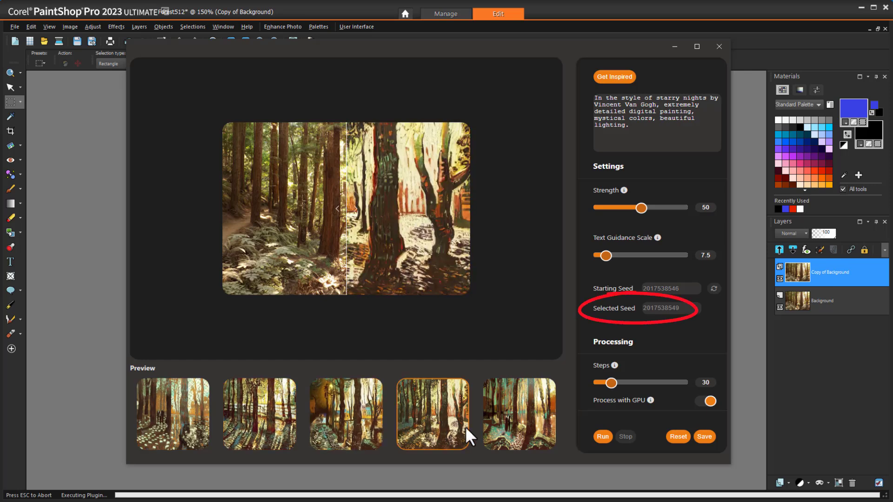
left_click(517, 418)
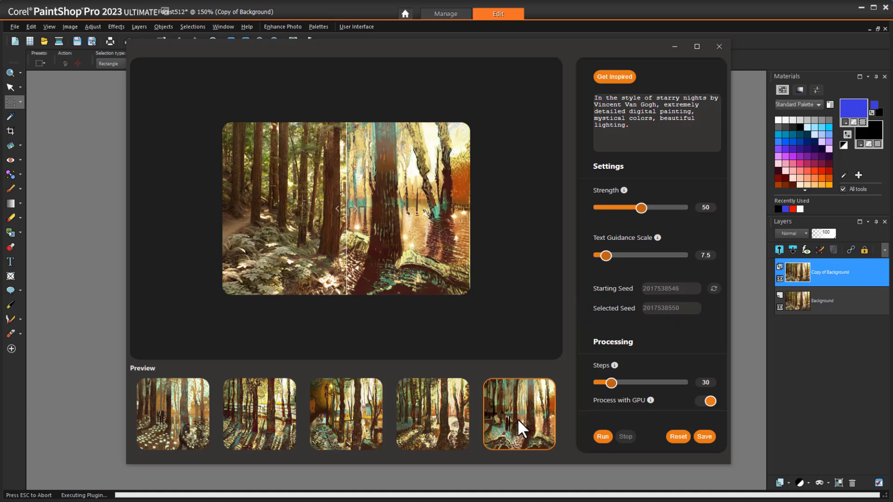
Widen the before/after split, recheck variations 4, 3, 2, and select the first with white flower dots.
left_click_drag(338, 208, 230, 196)
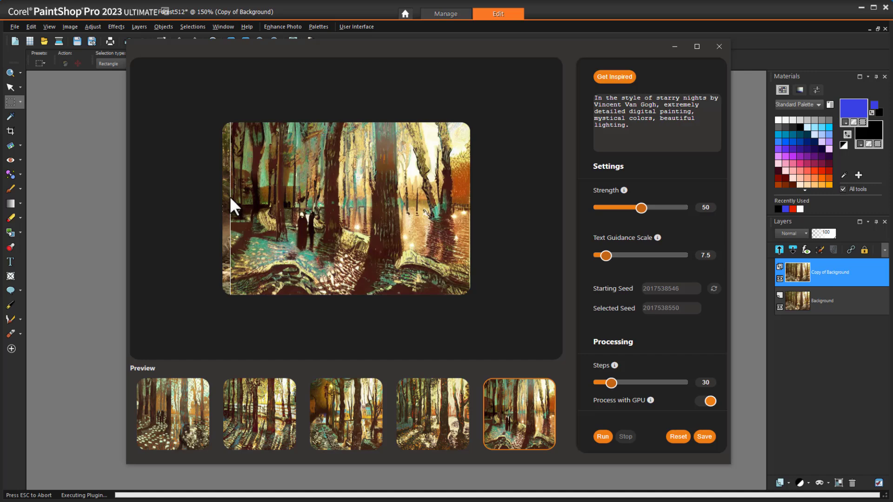
left_click(439, 417)
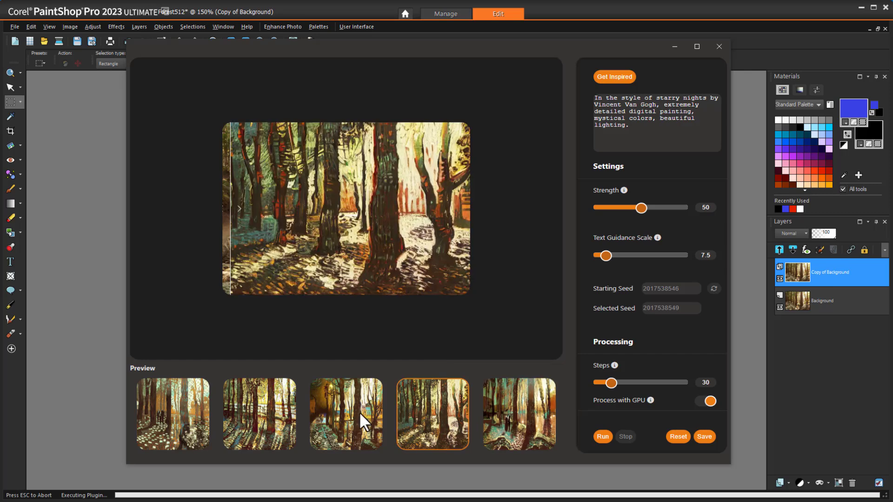
left_click(359, 412)
left_click(238, 415)
left_click(163, 419)
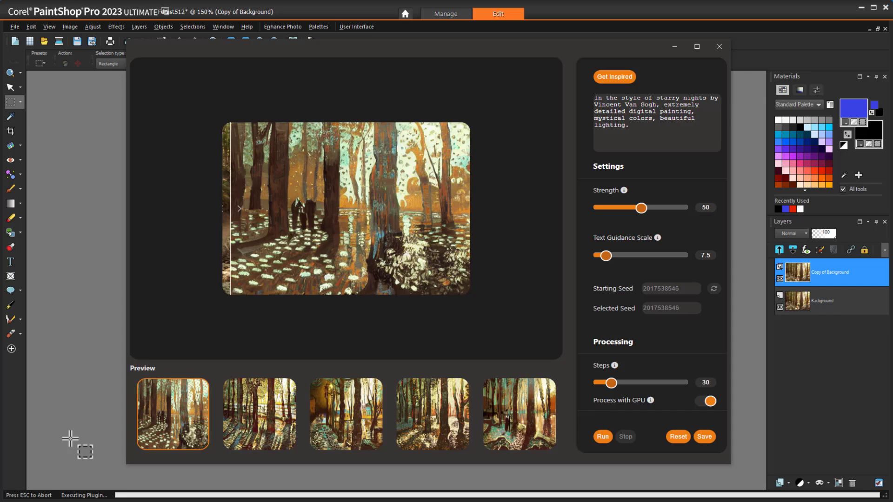
Reset to a new seed, rerun the five paintings, and preview variations 2 and 5.
left_click(678, 437)
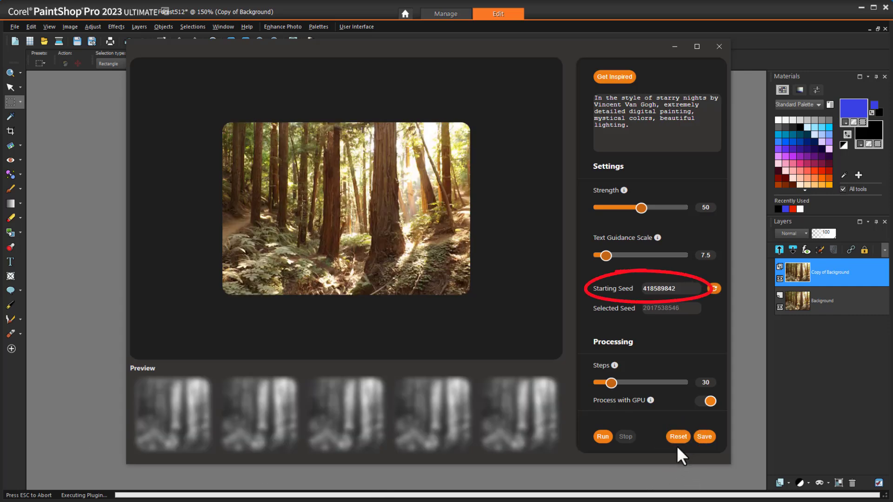
left_click(603, 436)
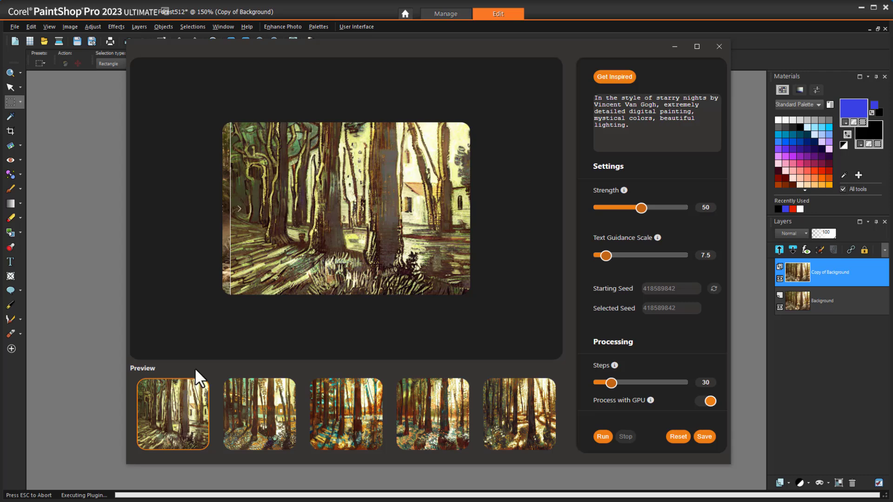
left_click(259, 415)
left_click(512, 420)
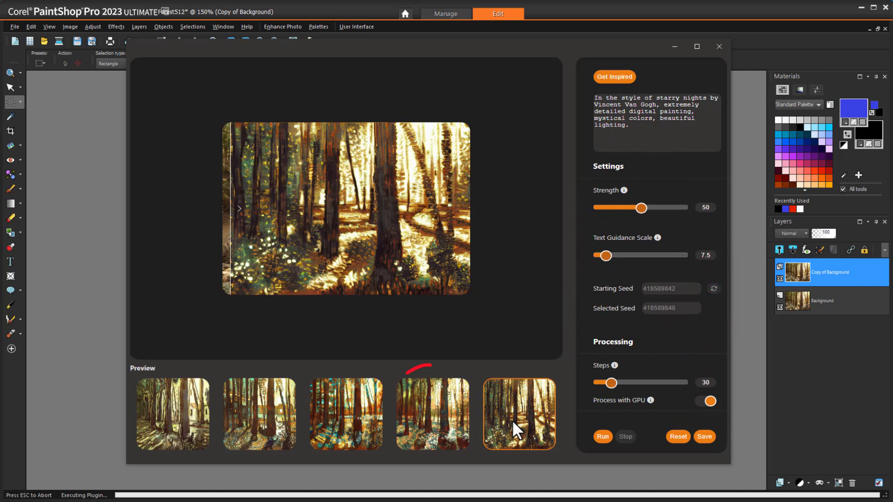
Save the fourth variation to the layer, then open Image > Resize with Advanced AI-Powered settings.
left_click(440, 430)
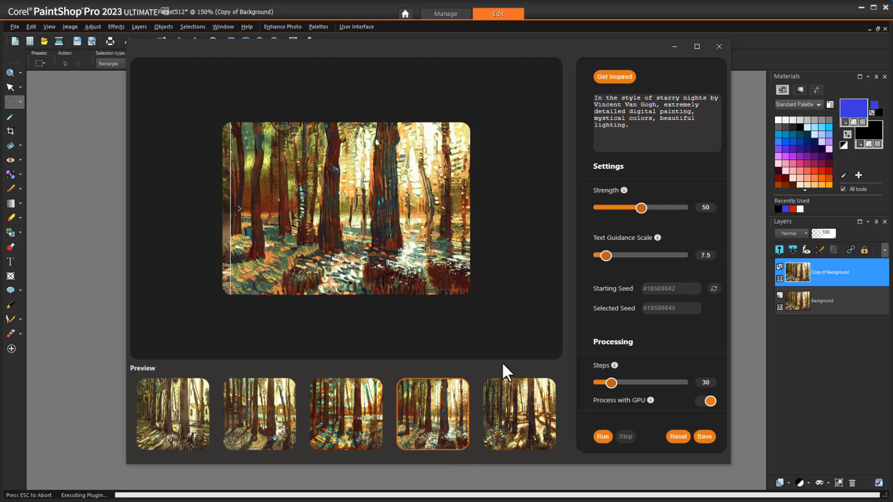
left_click(704, 437)
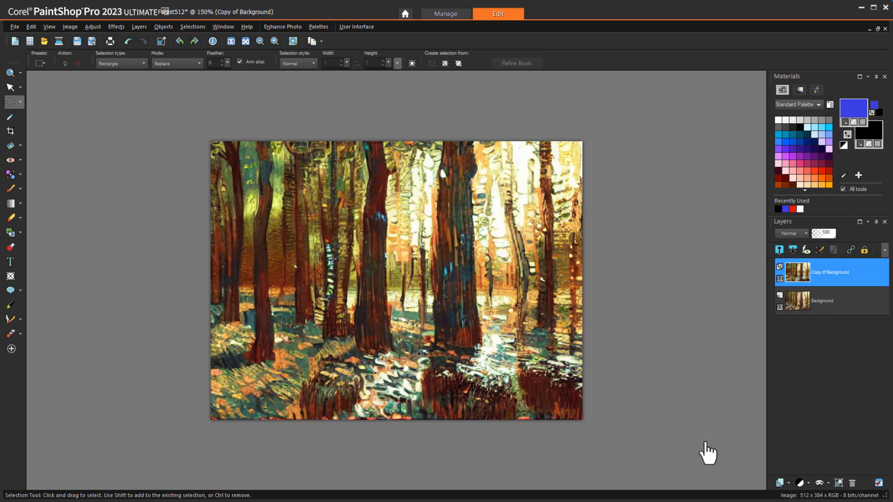
left_click(71, 27)
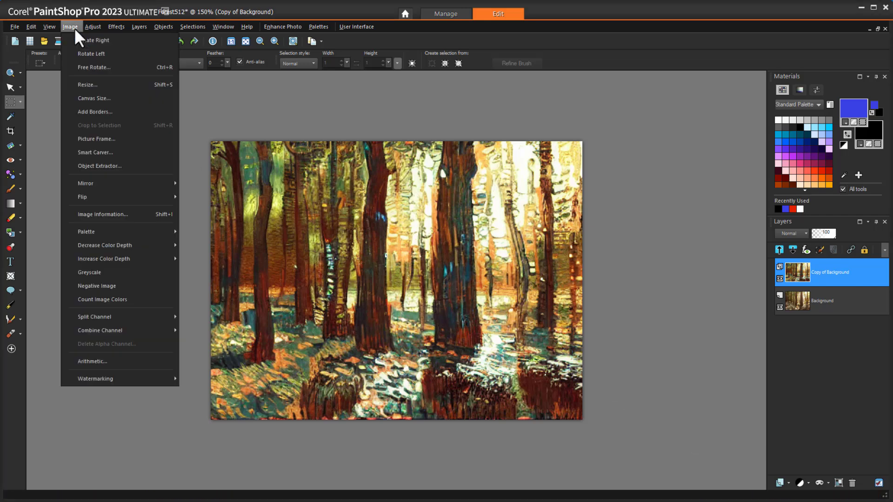
left_click(93, 84)
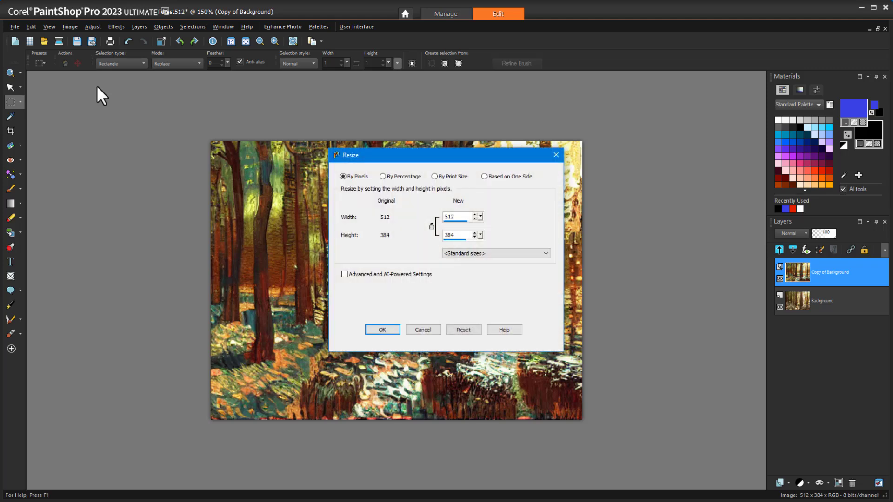
left_click(344, 274)
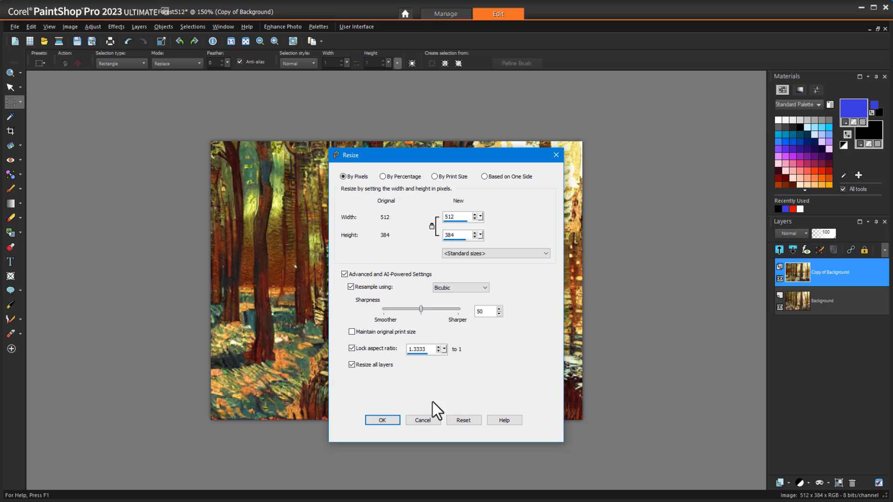
Cancel Resize, duplicate the Background layer, and launch Vision FX on the new copy.
left_click(427, 421)
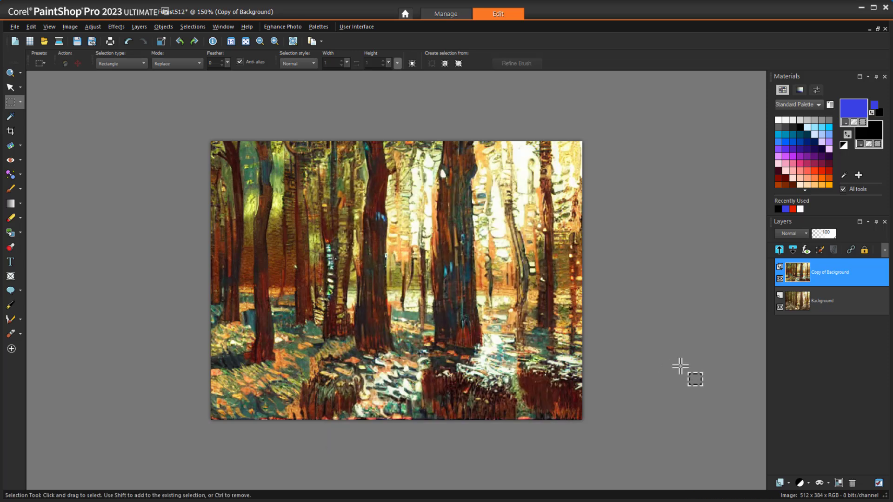
right_click(820, 304)
left_click(796, 325)
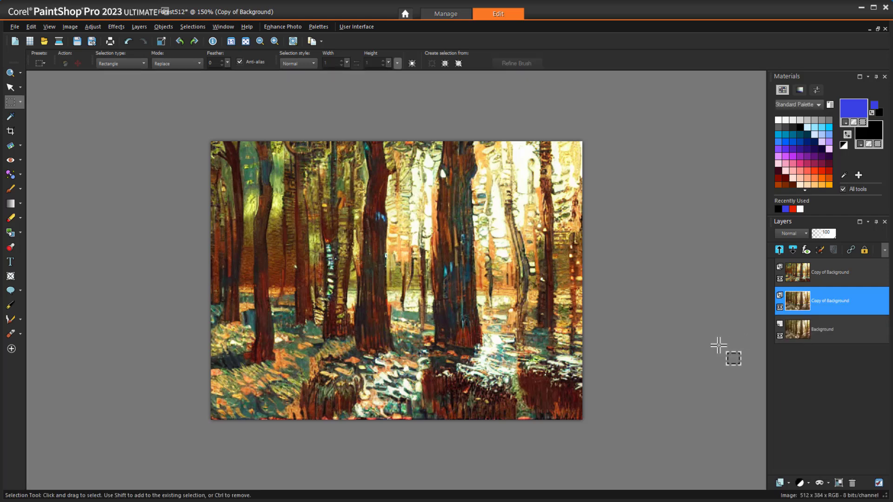
left_click(113, 27)
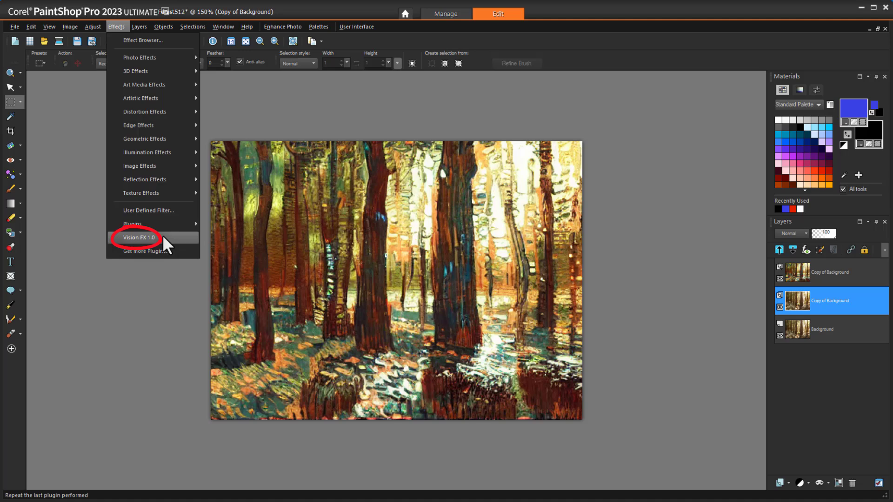
left_click(139, 237)
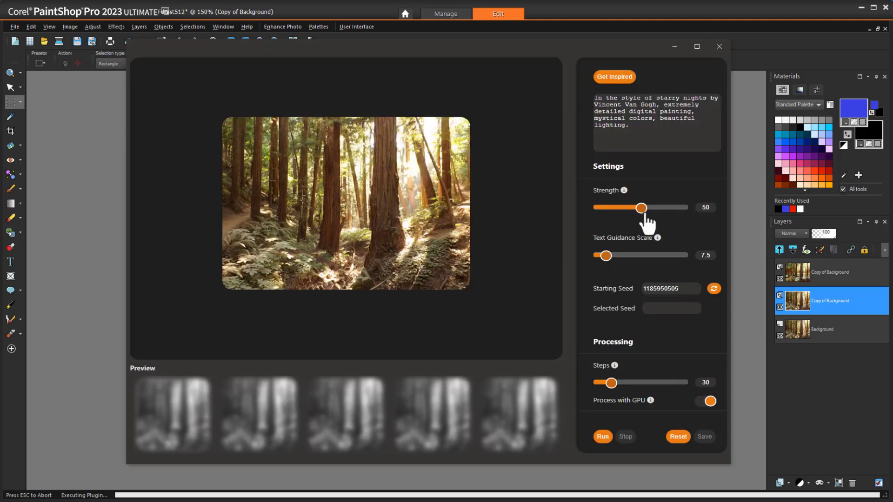
Set Strength to 67 and Text Guidance to 10, then generate painted variations.
left_click_drag(643, 209, 656, 209)
left_click_drag(605, 256, 617, 256)
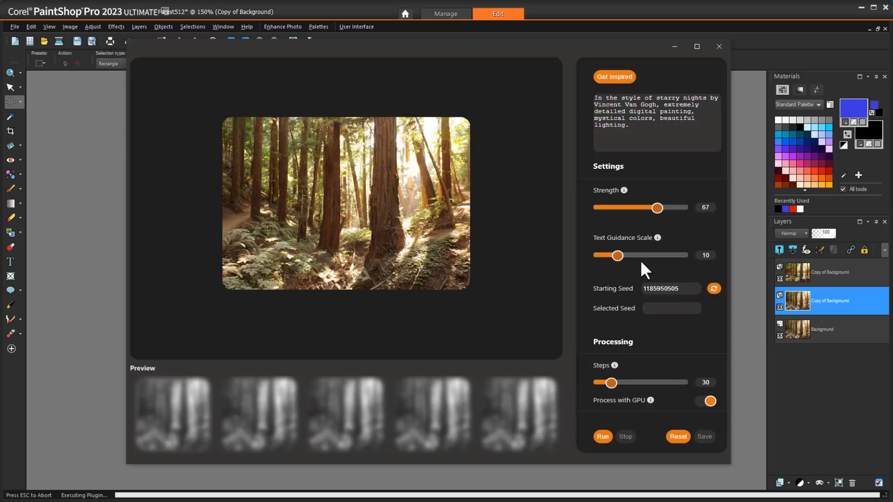
left_click(603, 438)
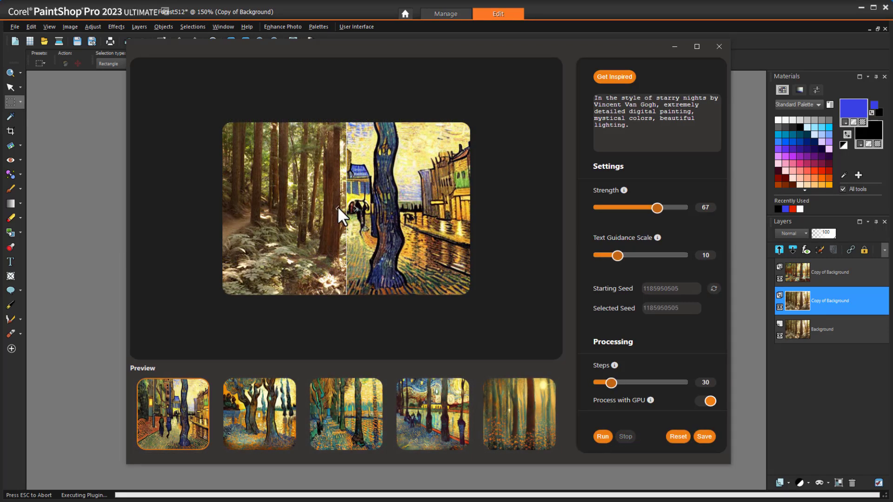
Compare the five results and save the fourth, starry-night riverside variation to the layer.
left_click_drag(337, 207, 213, 208)
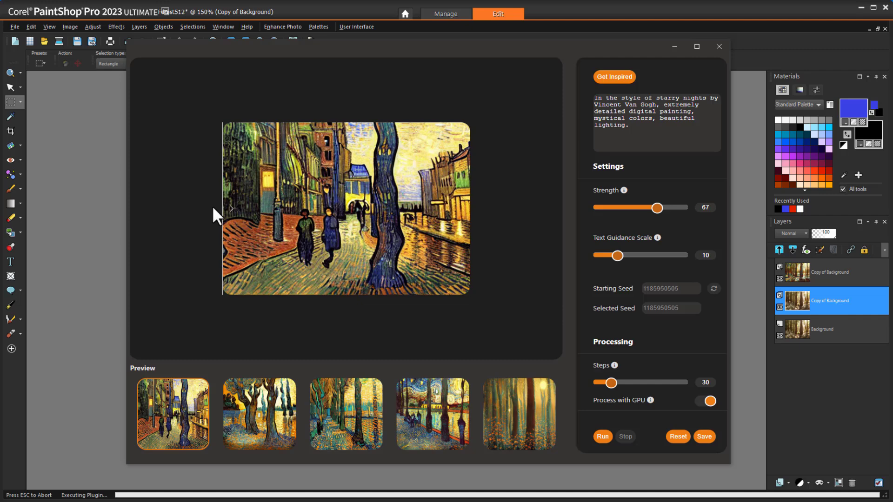
left_click(259, 411)
left_click(359, 410)
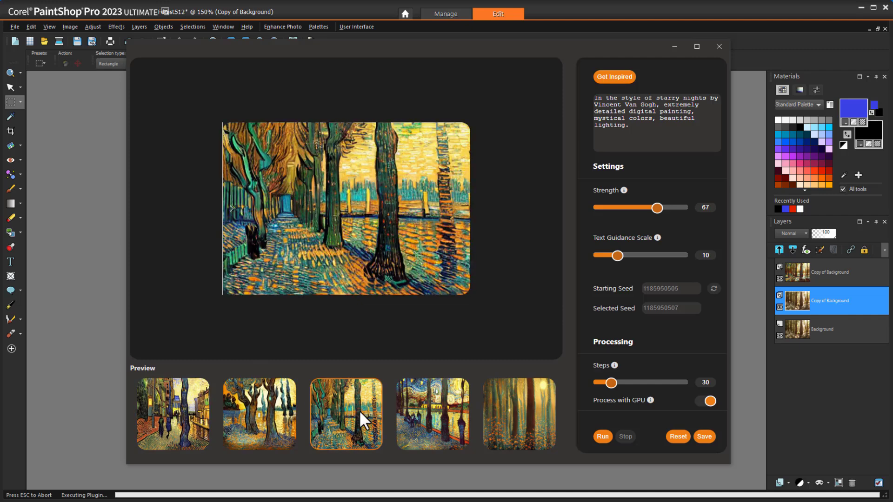
left_click(434, 412)
left_click(528, 425)
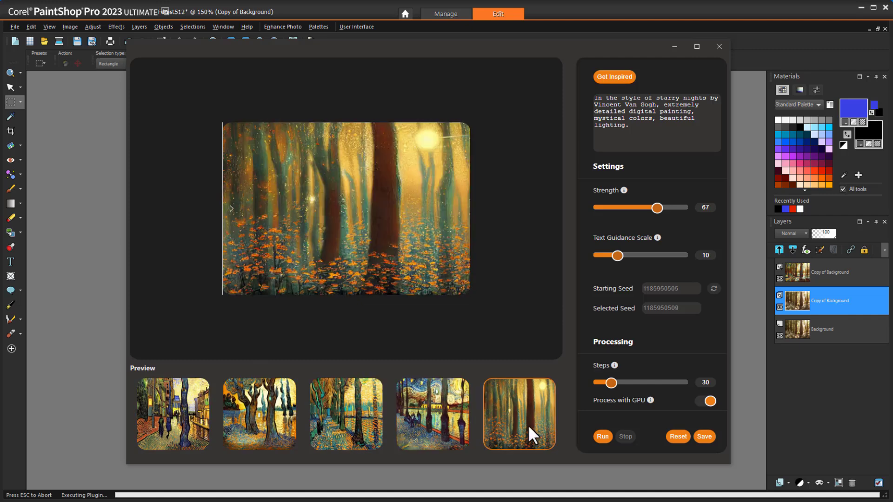
left_click(435, 421)
left_click(704, 436)
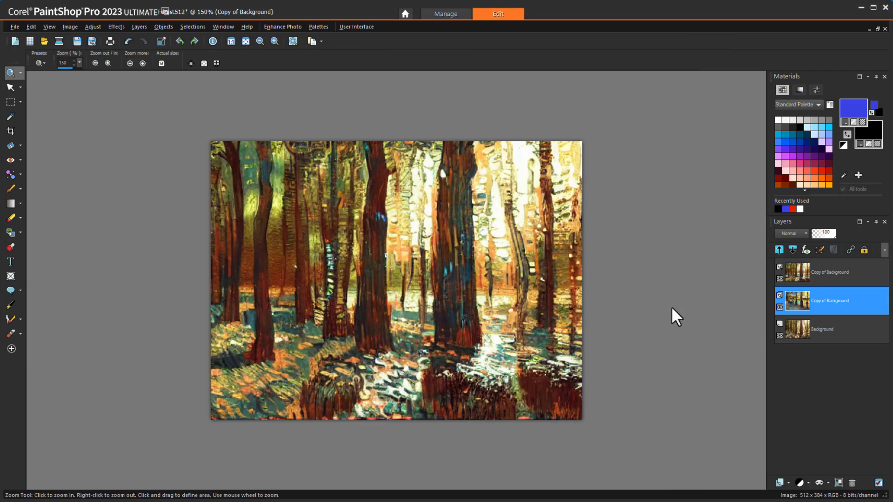
Show the starry-night layer, duplicate Background again, and launch Vision FX on it.
left_click(822, 267)
right_click(812, 331)
left_click(809, 346)
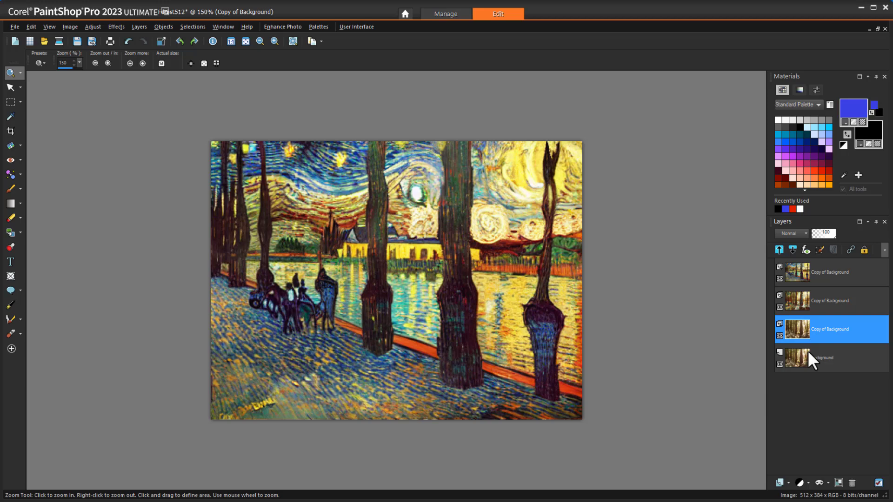
left_click(115, 27)
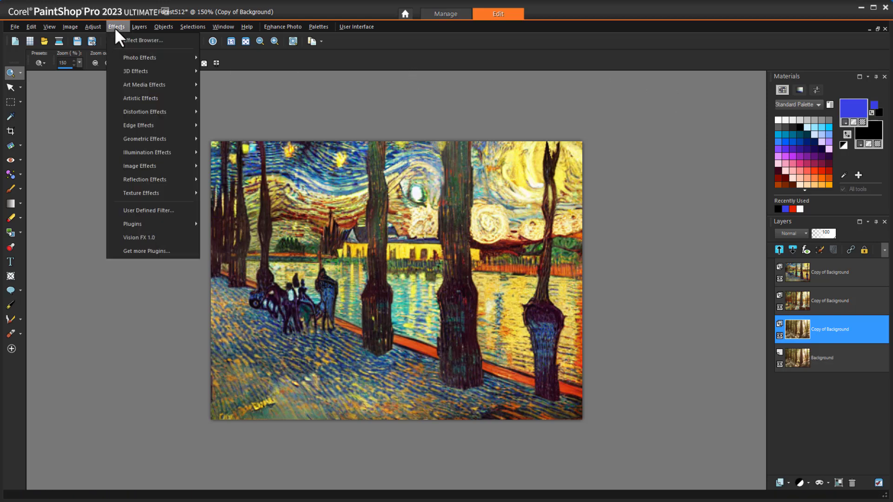
left_click(159, 234)
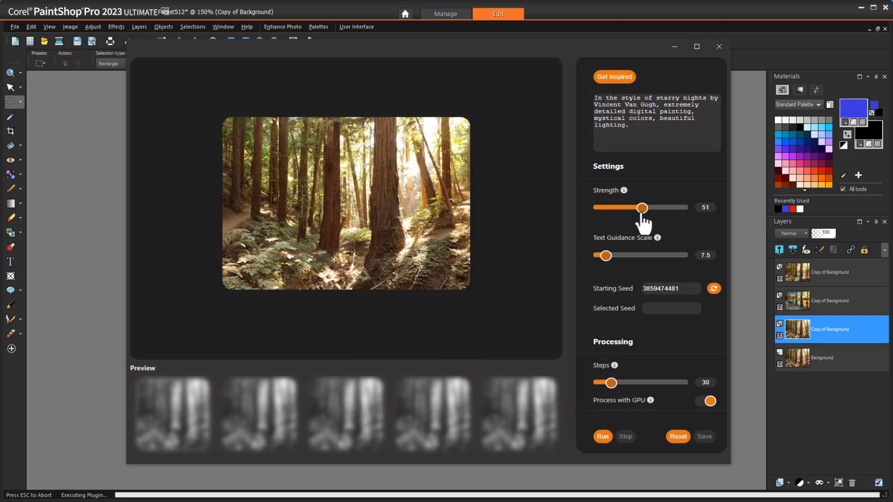
Set Strength 84 and Text Guidance 12.5, run, and view variations 2 through 5.
left_click_drag(642, 209, 673, 214)
left_click(628, 256)
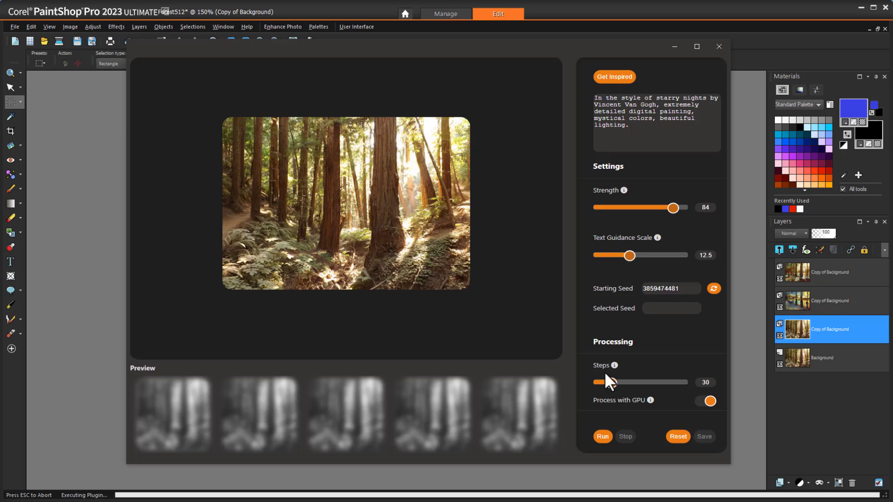
left_click(603, 439)
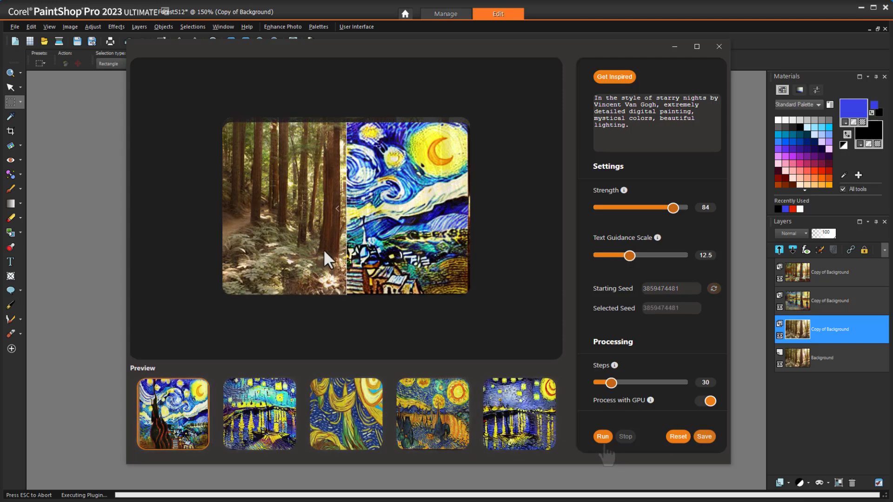
left_click(253, 412)
left_click(338, 411)
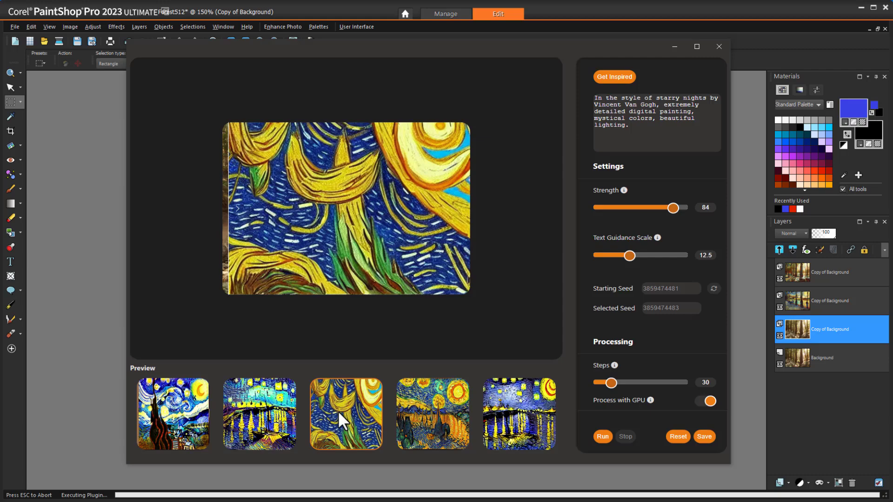
left_click(423, 424)
left_click(517, 424)
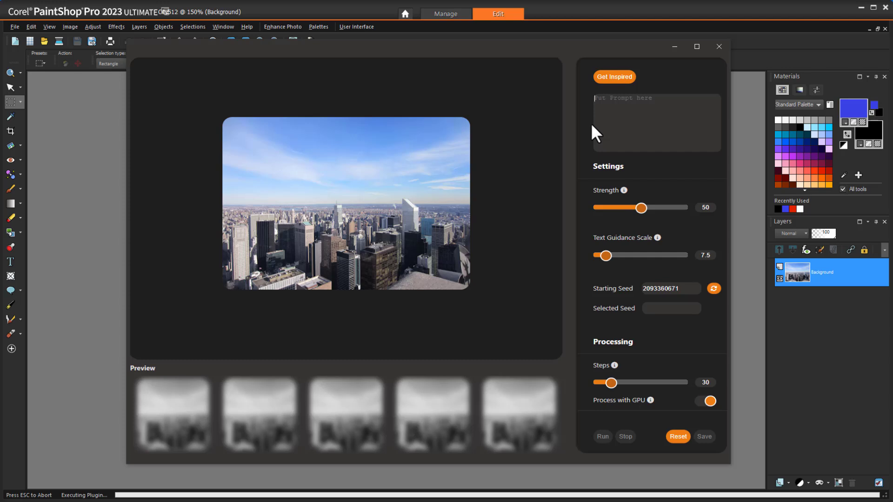
Enter a 'futuristic, sci-fi' prompt of skyscrapers under attack, explosions and spaceships, dark and dramatic.
type("futur")
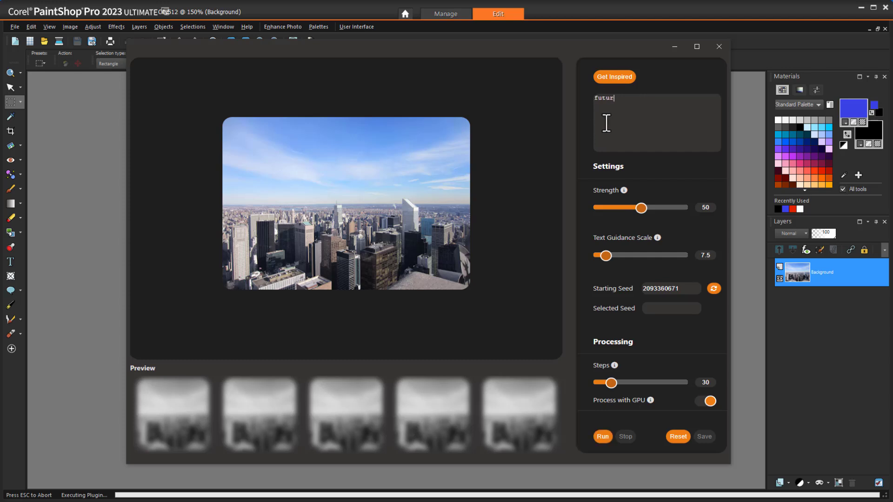
type("istic, sci-fi")
key("ctrl+v")
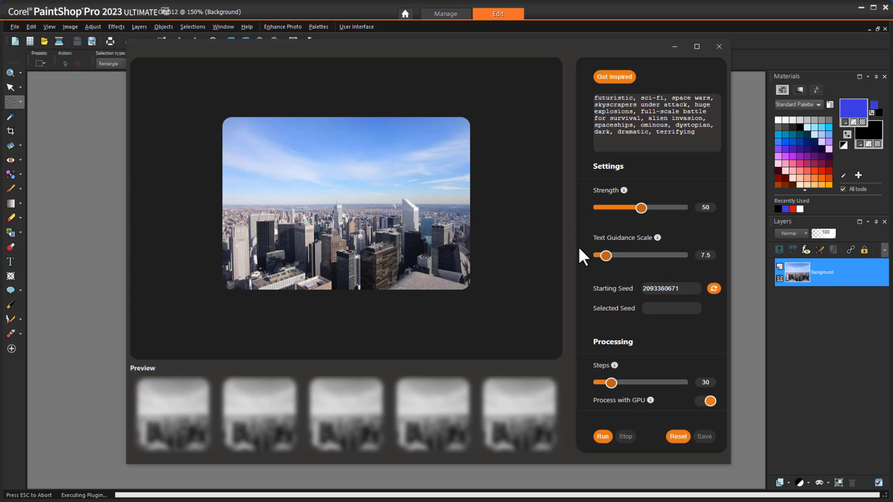
Generate sci-fi battle versions of the city skyline and view variations two through five.
left_click(602, 437)
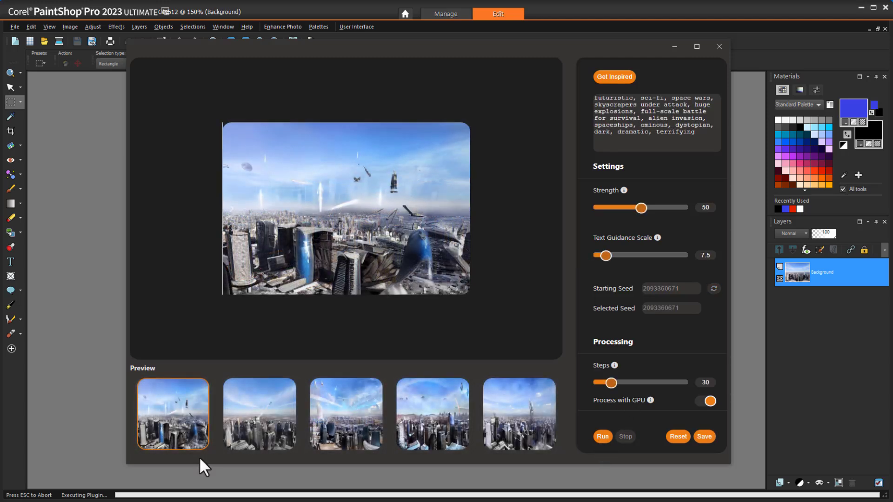
left_click(243, 433)
left_click(336, 432)
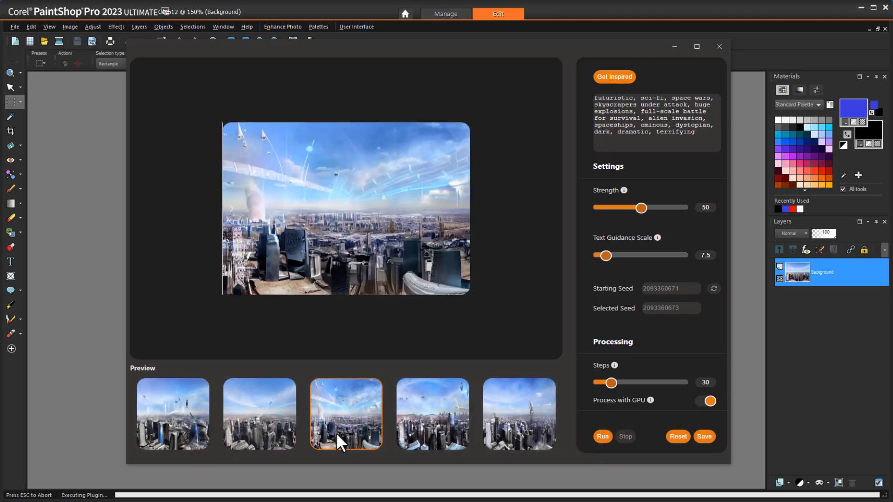
left_click(437, 434)
left_click(493, 445)
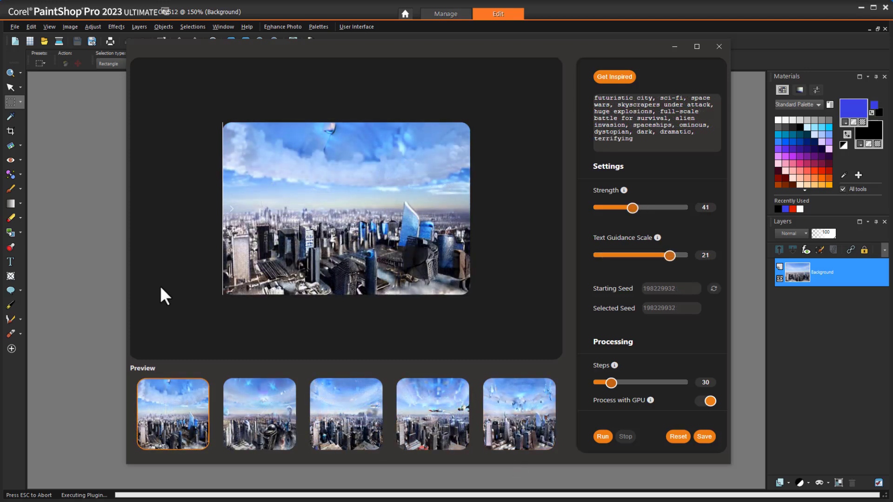
Compare the retuned skyline variations made with Strength 41 and Text Guidance 21.
left_click(245, 409)
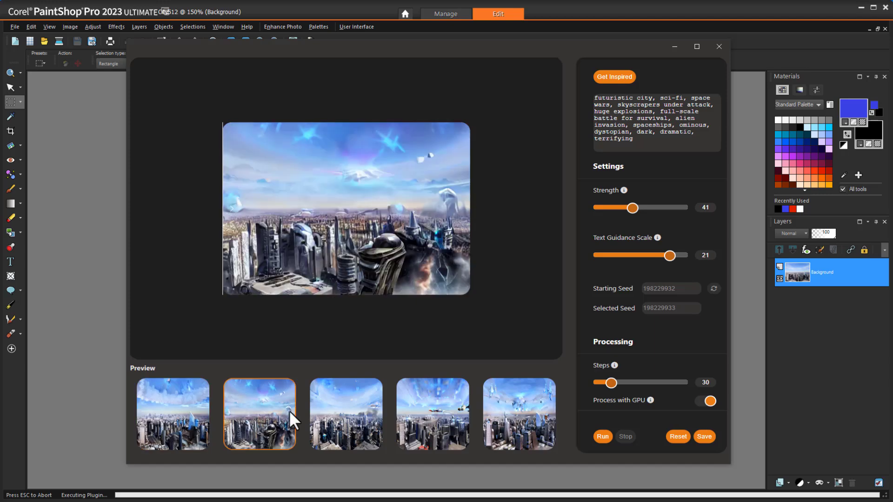
left_click(336, 406)
left_click(439, 414)
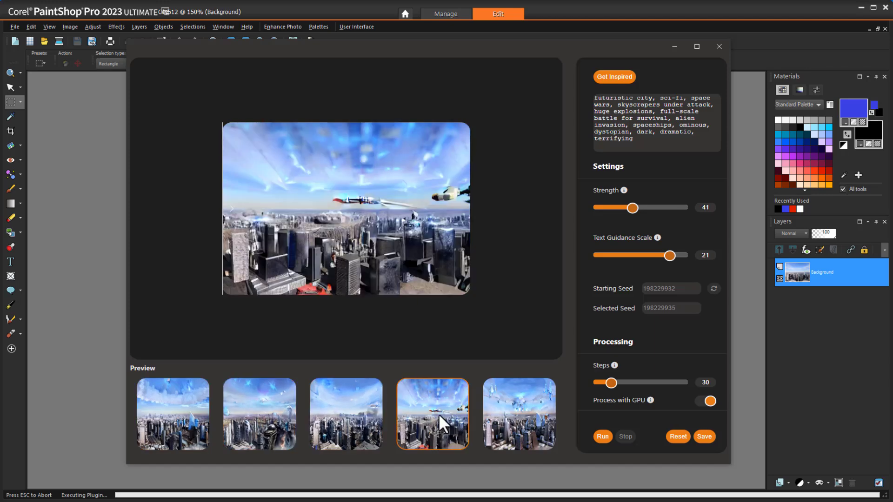
left_click(526, 422)
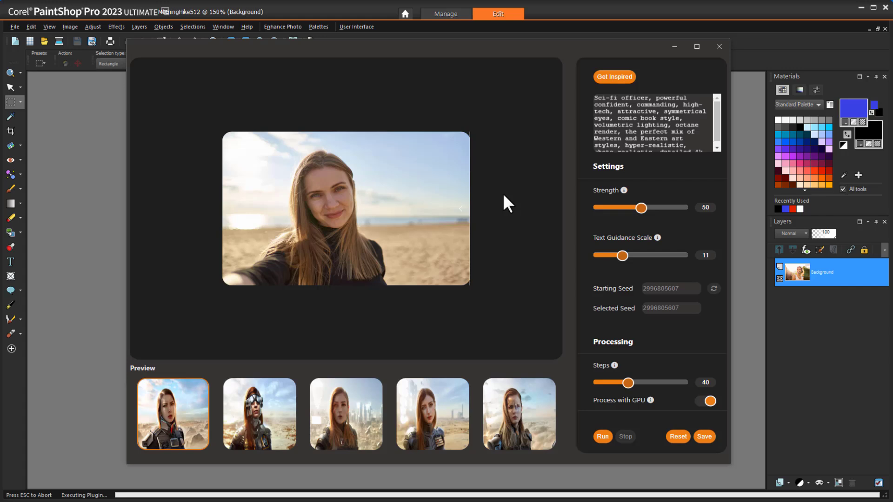
Compare the original portrait with the sci-fi officer result and its five variations.
left_click_drag(459, 210, 218, 208)
left_click(270, 398)
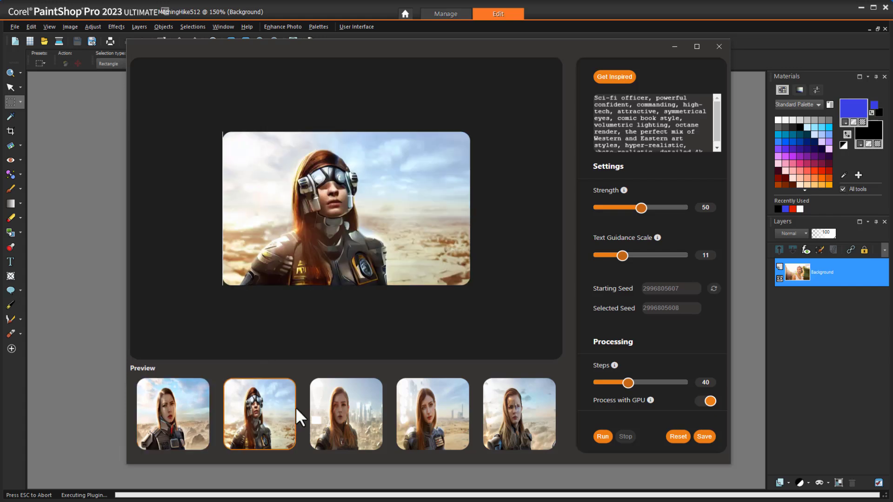
left_click(327, 412)
left_click(414, 420)
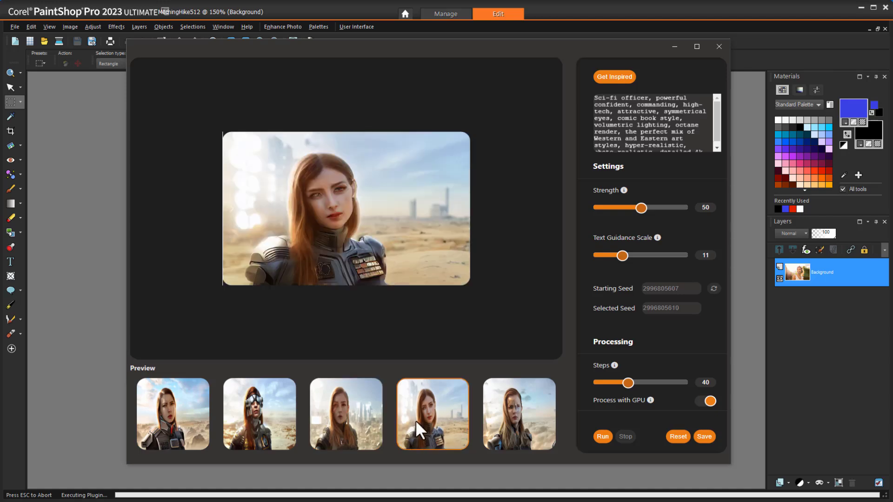
left_click(531, 423)
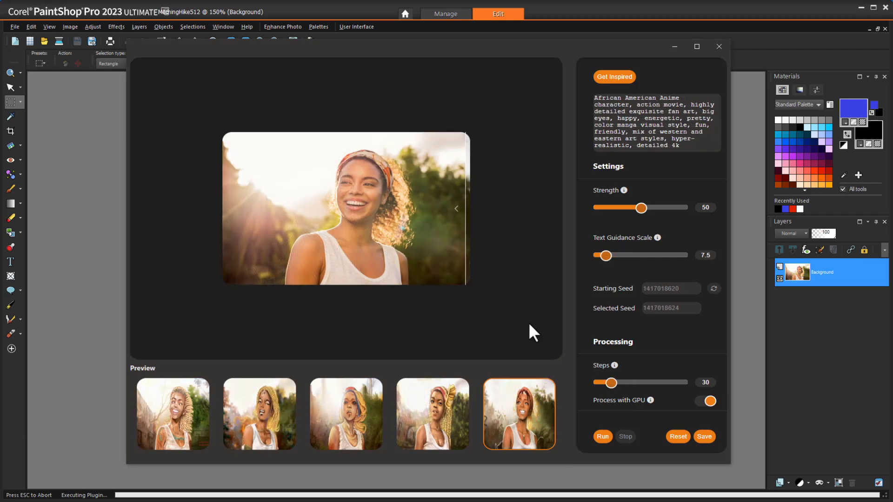
Compare the portrait with the anime result, stepping back from variation four to one.
left_click_drag(456, 208, 230, 205)
left_click(439, 409)
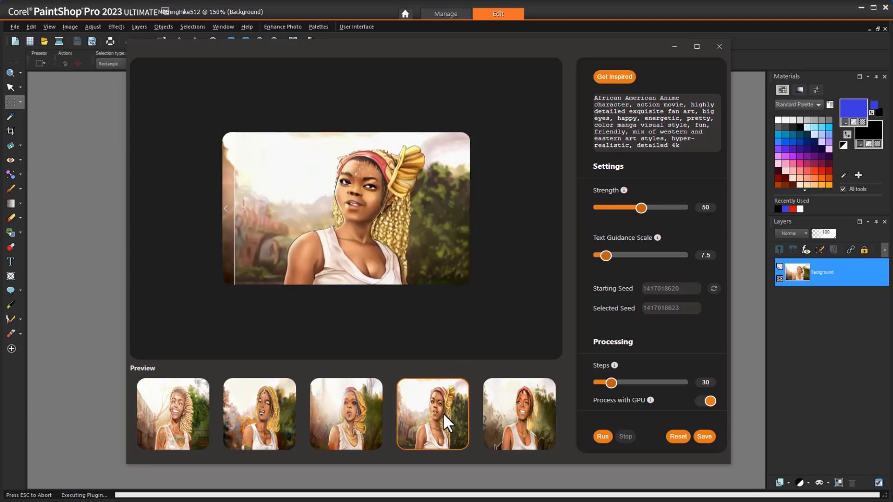
left_click(357, 416)
left_click(265, 420)
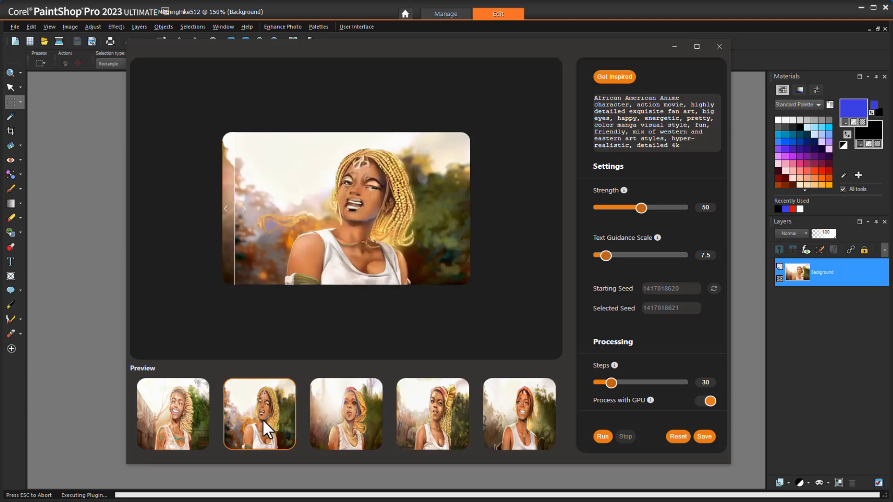
left_click(172, 429)
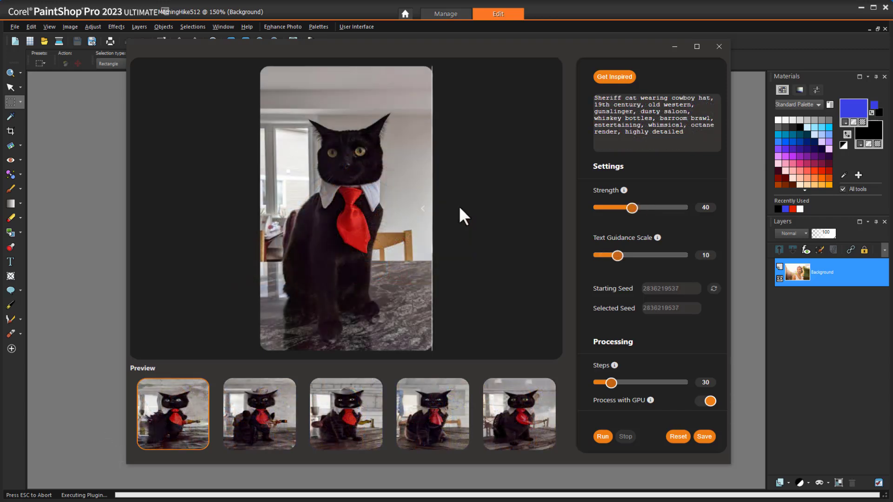
Compare the black cat photo with its sheriff-cat versions, ending on the fifth variation.
left_click_drag(423, 207, 259, 211)
left_click(255, 417)
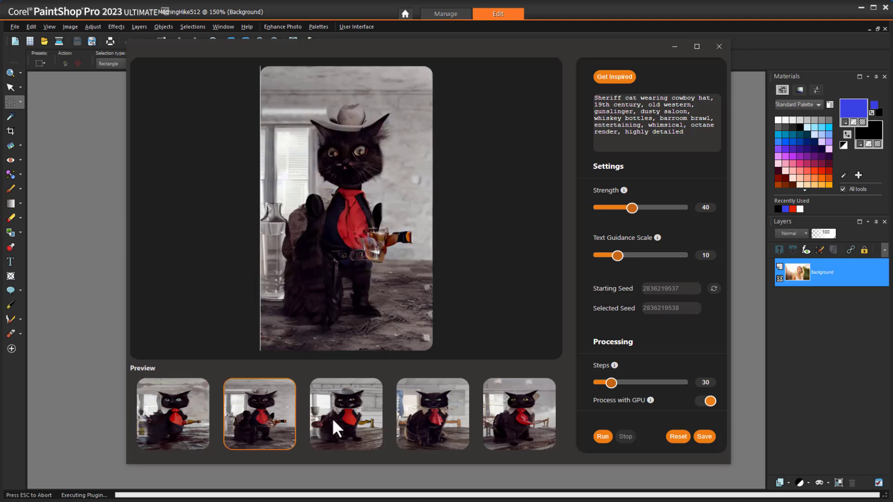
left_click(350, 415)
left_click(424, 425)
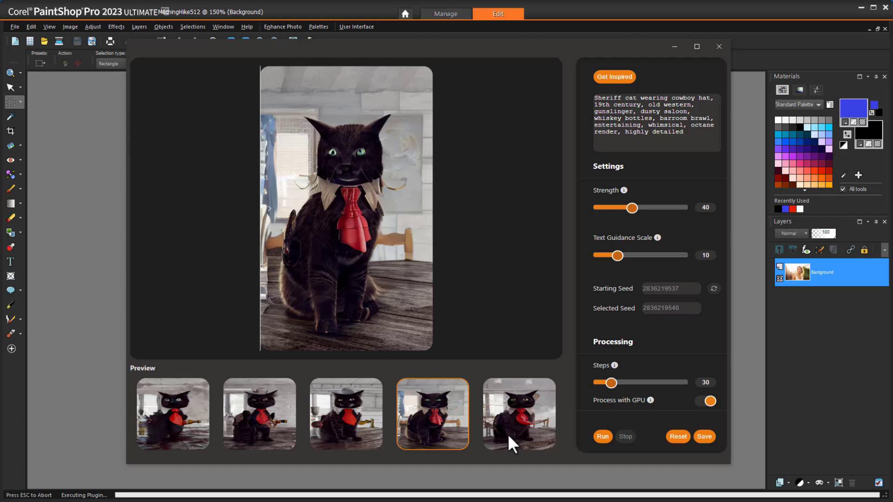
left_click(525, 435)
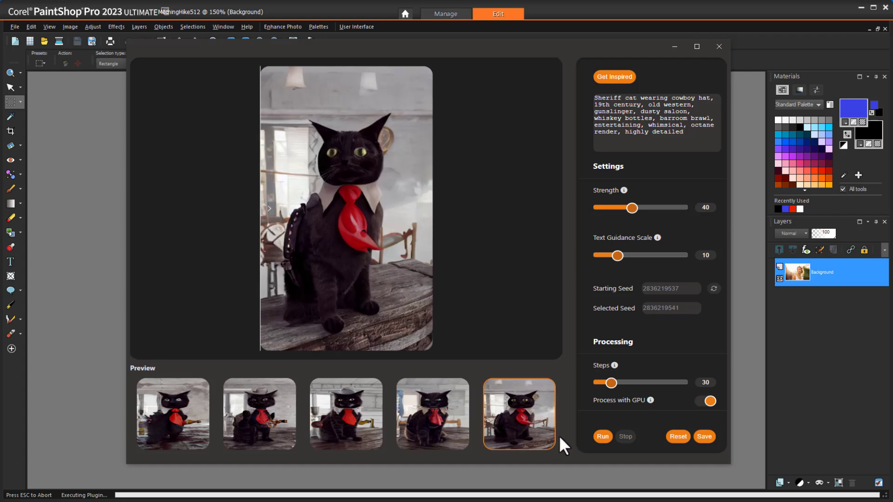